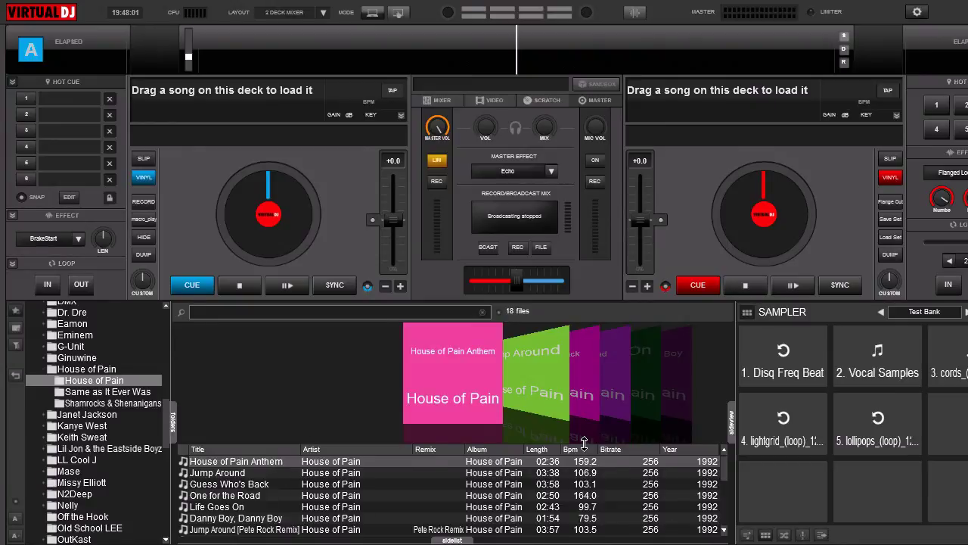
Shrink the cover flow to show more House of Pain tracks and browse several of them.
left_click_drag(585, 444, 584, 378)
left_click(310, 457)
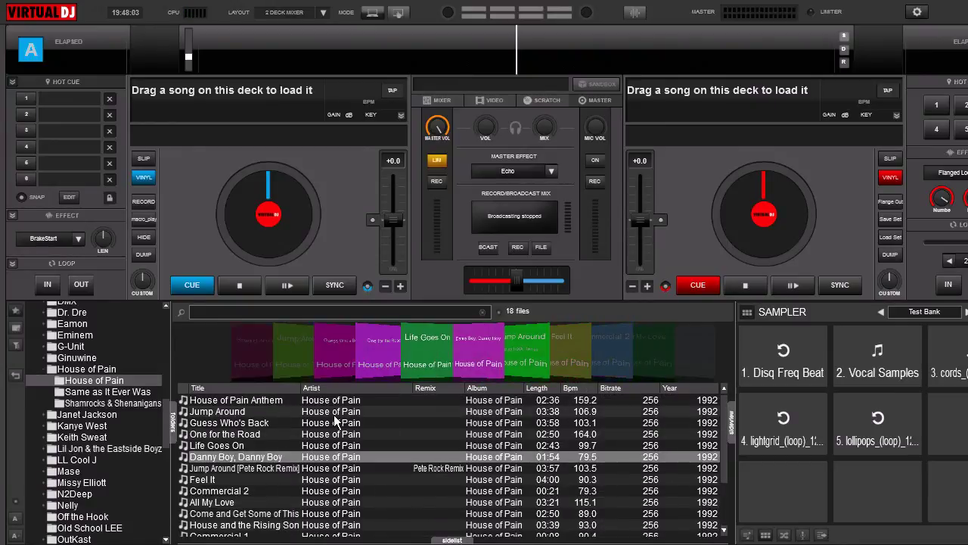
left_click(358, 490)
left_click(356, 513)
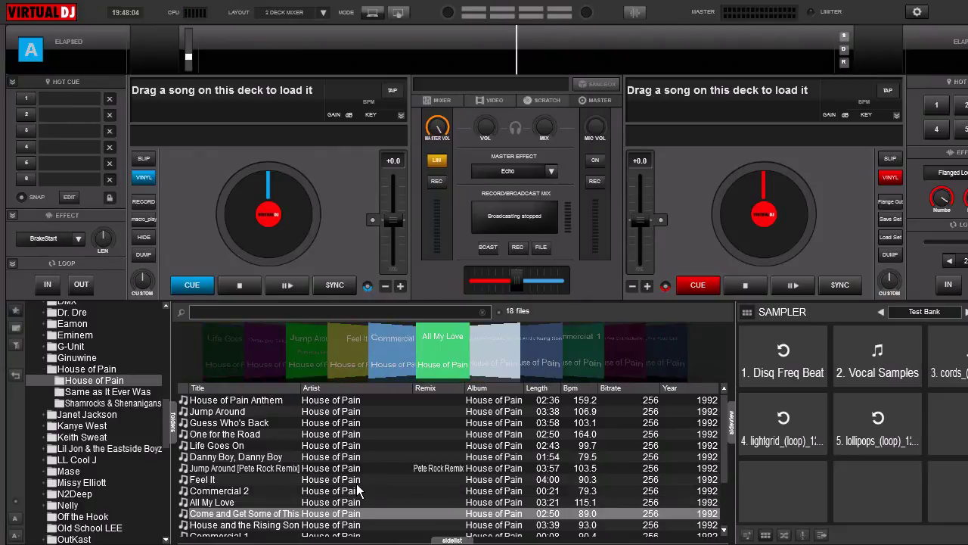
left_click(354, 478)
left_click(350, 433)
left_click(349, 411)
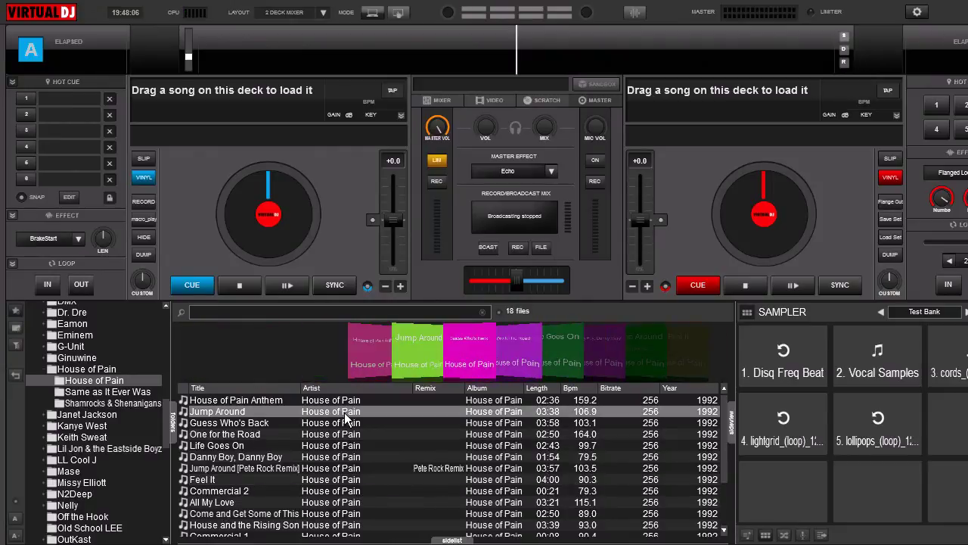
left_click(350, 478)
left_click(356, 490)
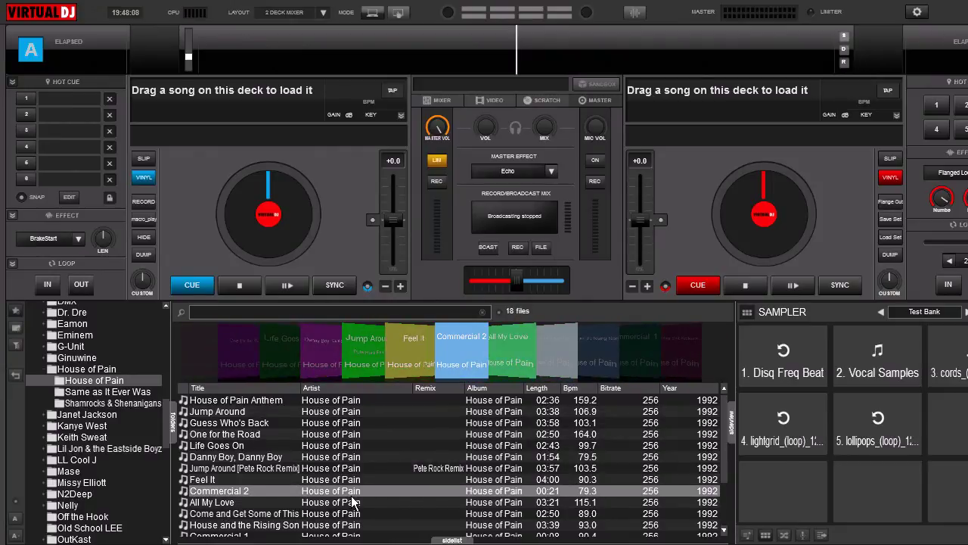
left_click(341, 434)
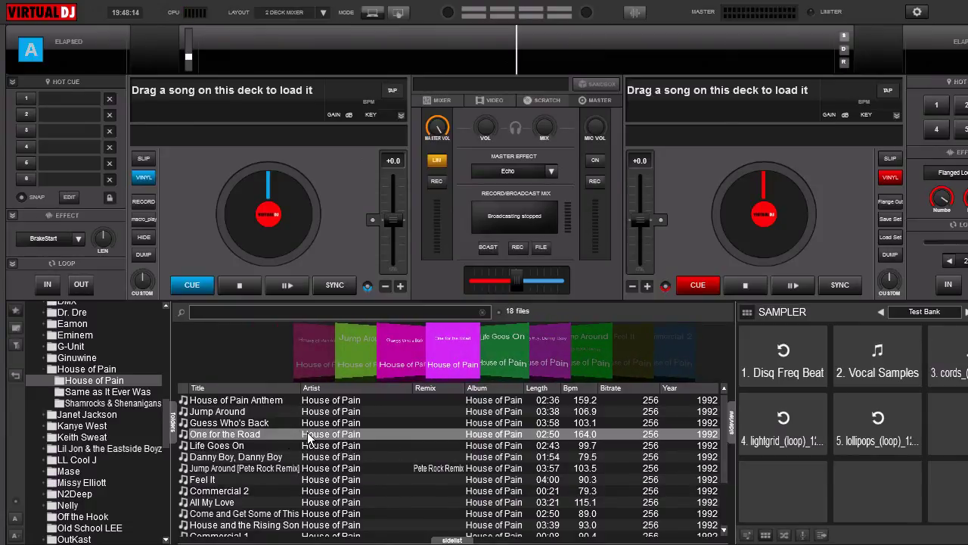
Select all 18 House of Pain tracks and open them in the Tag Editor.
key("ctrl+a")
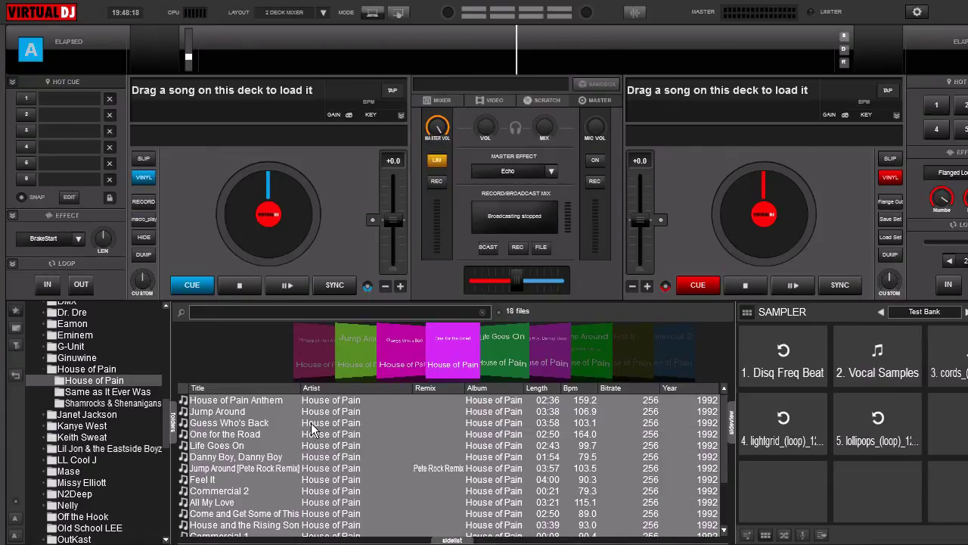
right_click(350, 418)
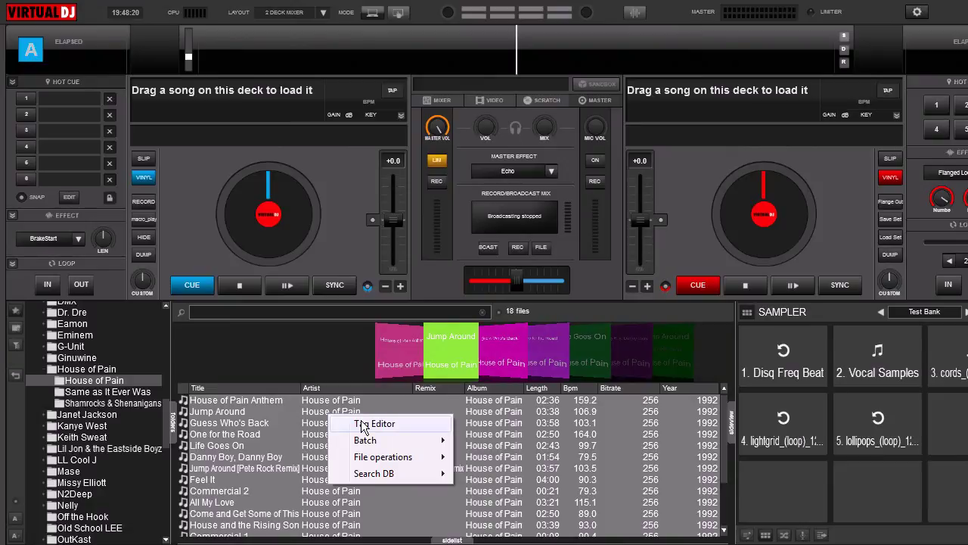
left_click(361, 422)
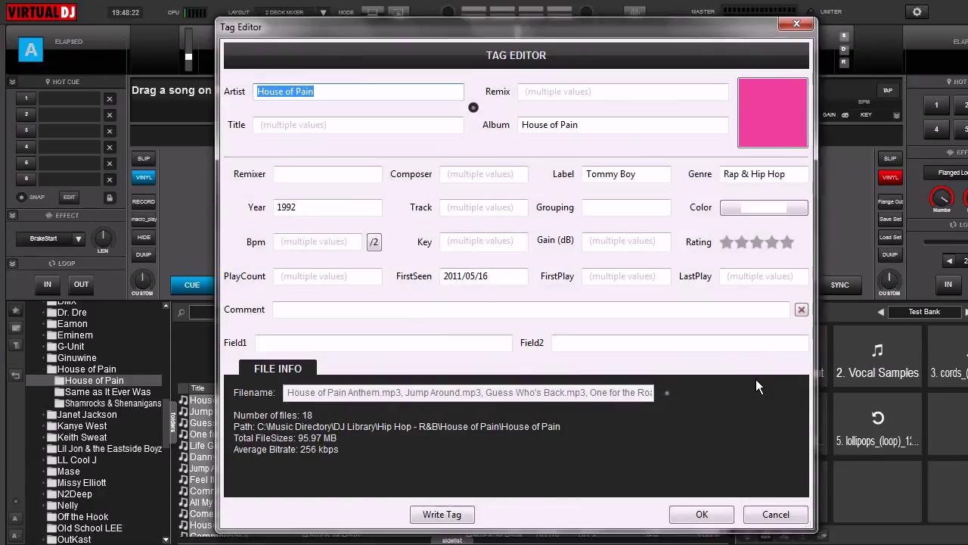
Open the album cover-art search and page through the Google and Grooveshark candidates.
left_click_drag(685, 28, 590, 37)
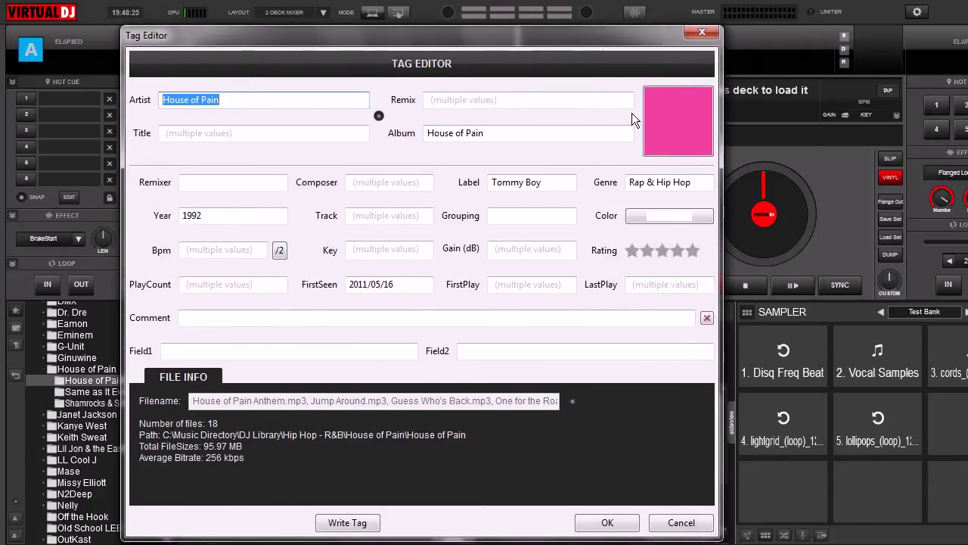
left_click(673, 120)
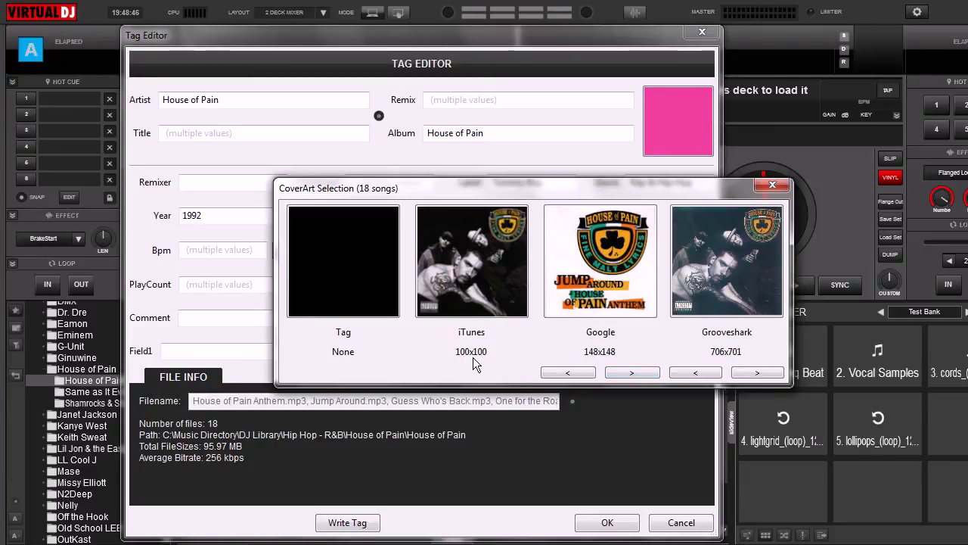
left_click(626, 376)
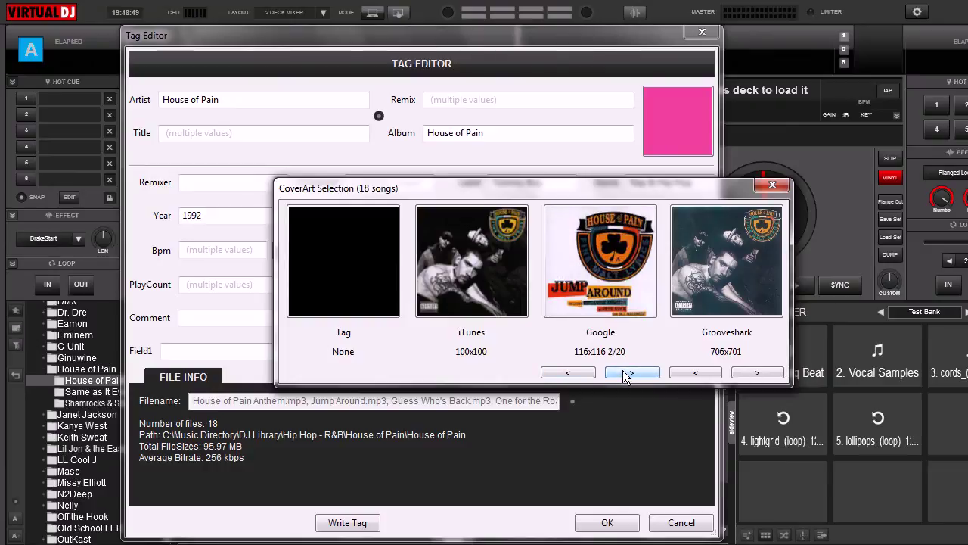
left_click(627, 376)
left_click(627, 376)
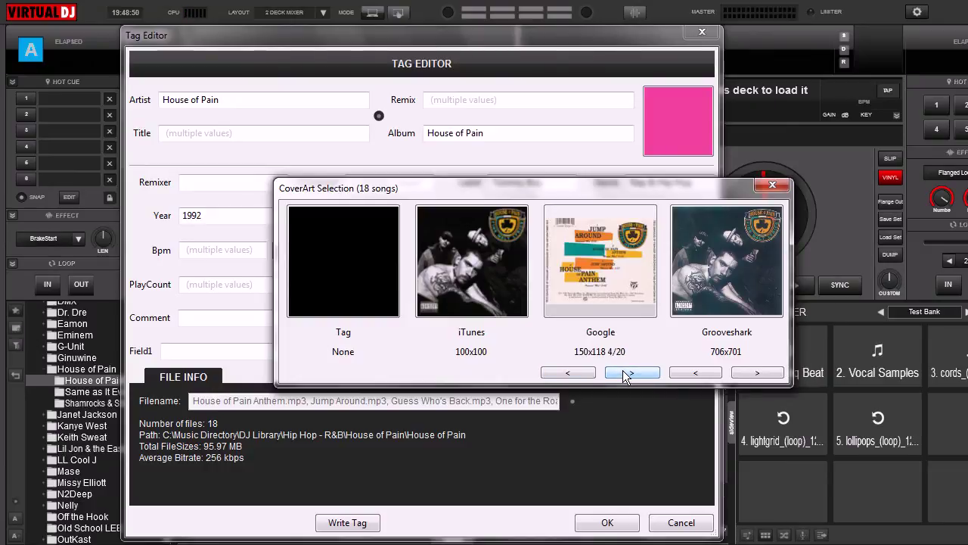
left_click(626, 376)
left_click(626, 376)
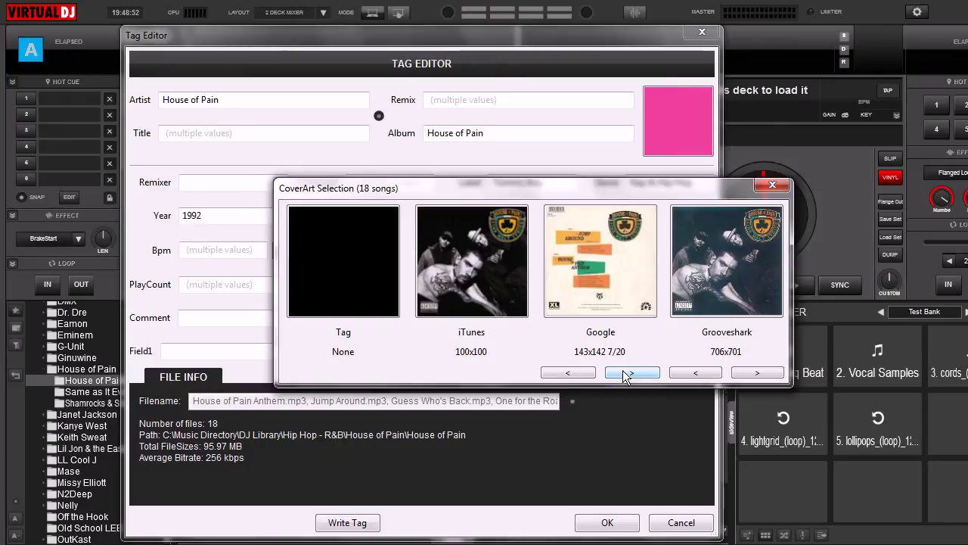
left_click(627, 376)
left_click(626, 376)
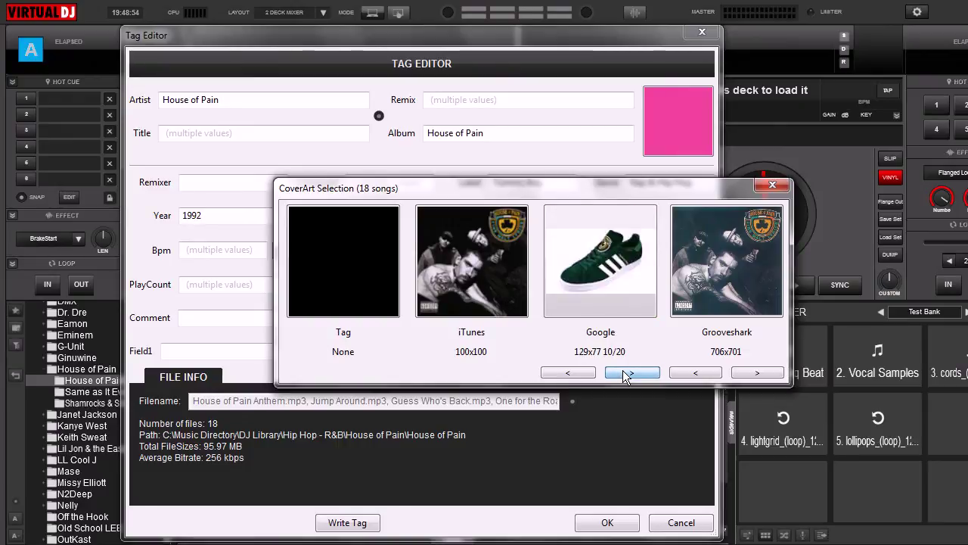
left_click(627, 376)
left_click(627, 376)
left_click(626, 376)
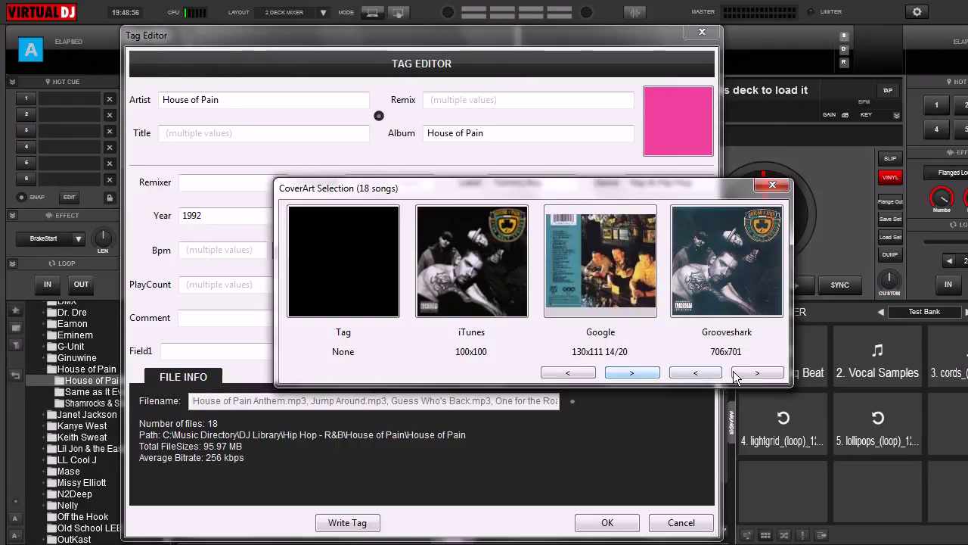
left_click(758, 374)
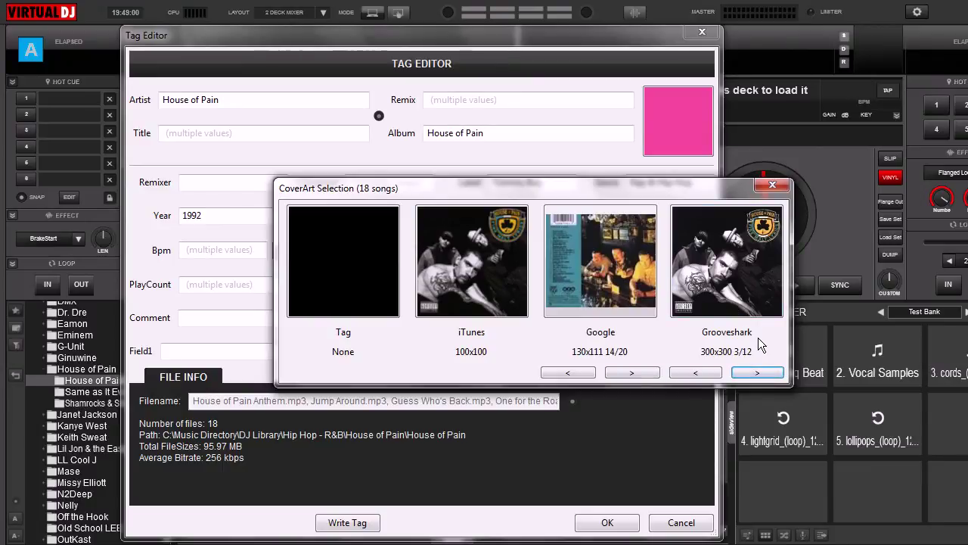
Save the Grooveshark band photo to the tag and write it to all 18 tracks.
right_click(746, 271)
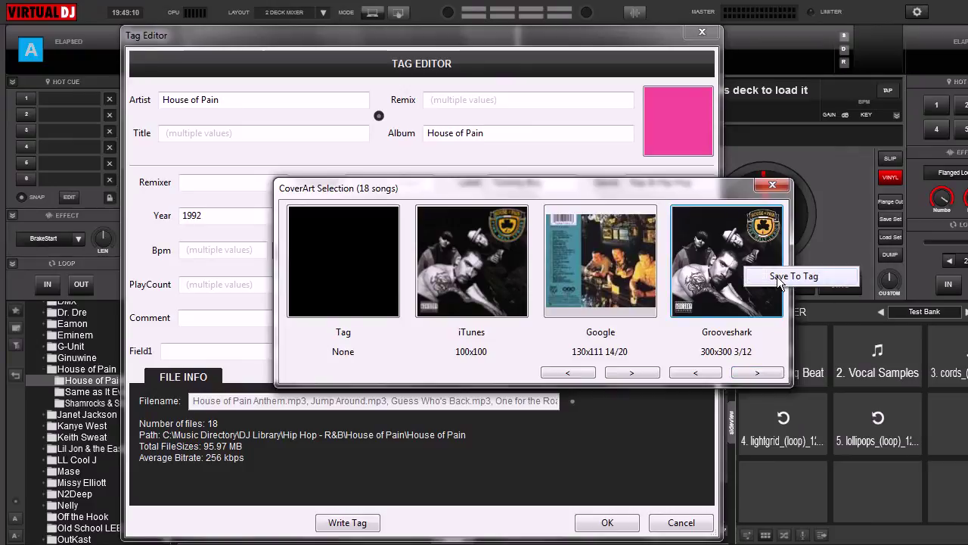
left_click(780, 278)
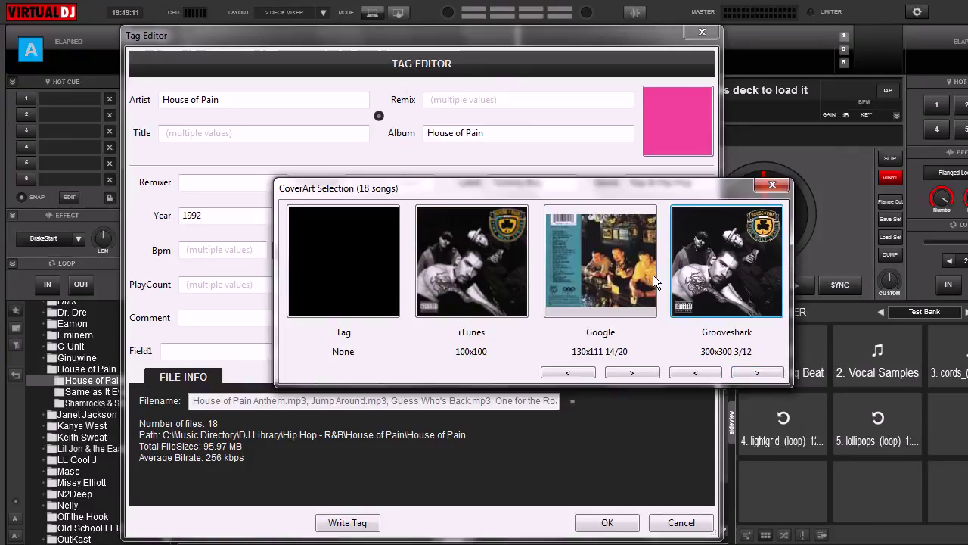
left_click(772, 186)
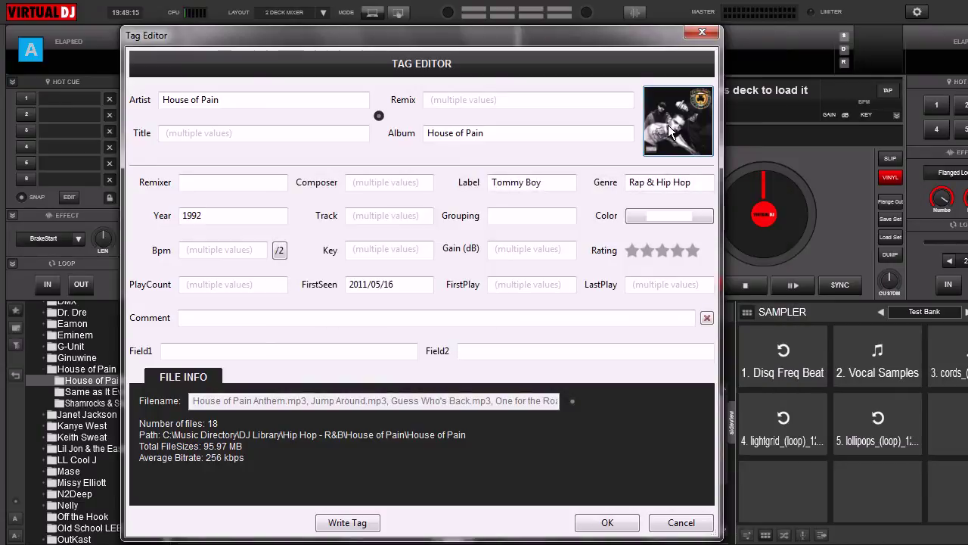
left_click(354, 527)
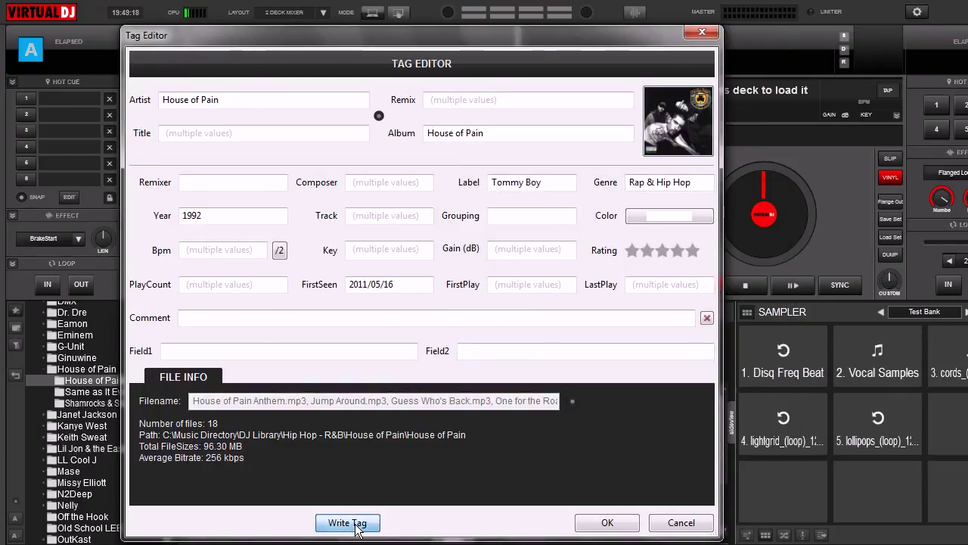
left_click(607, 522)
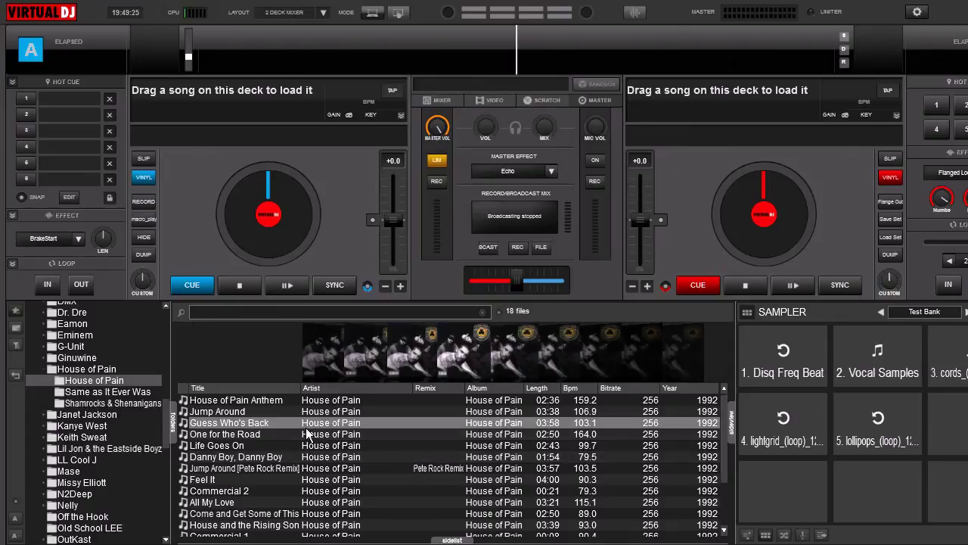
left_click(279, 445)
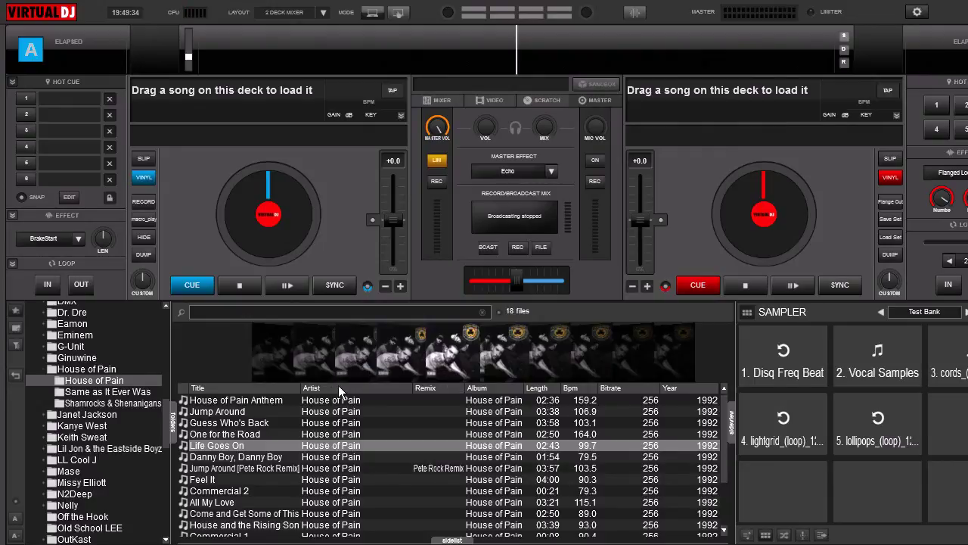
List the Same as It Ever Was tracks and open their tags for editing.
left_click(94, 392)
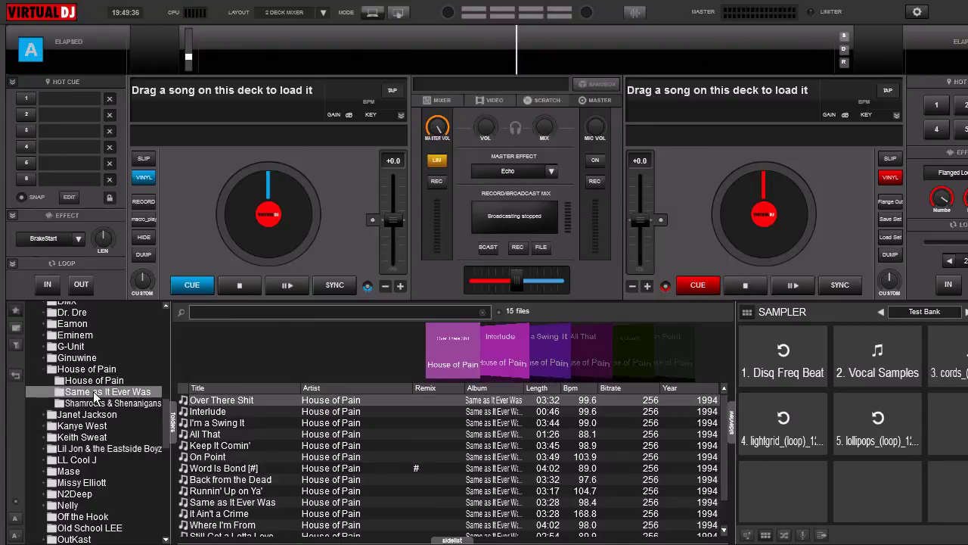
left_click(293, 425)
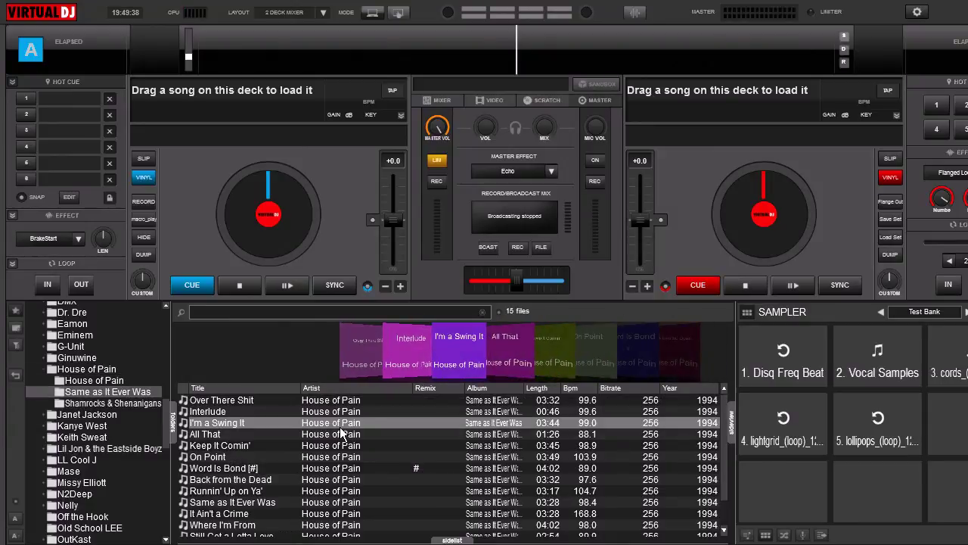
left_click(329, 458)
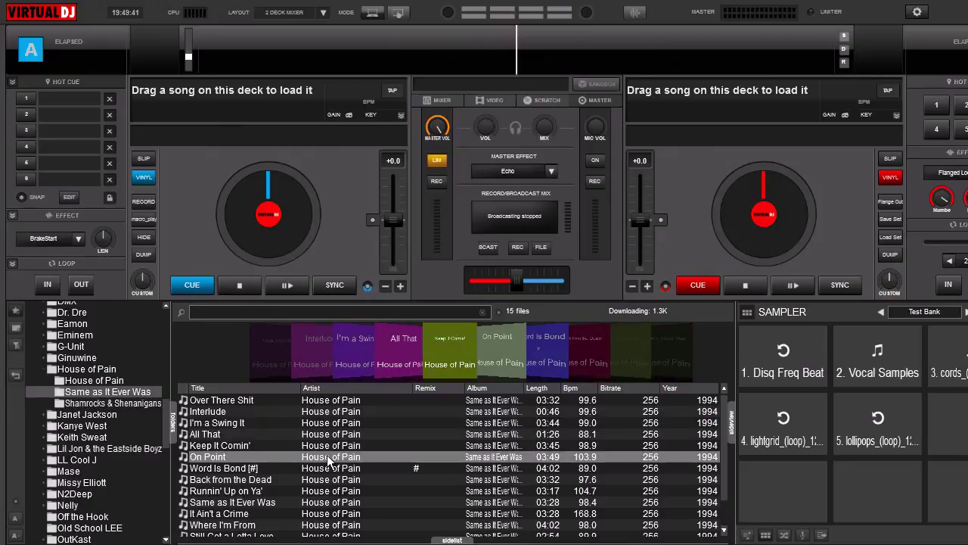
right_click(350, 457)
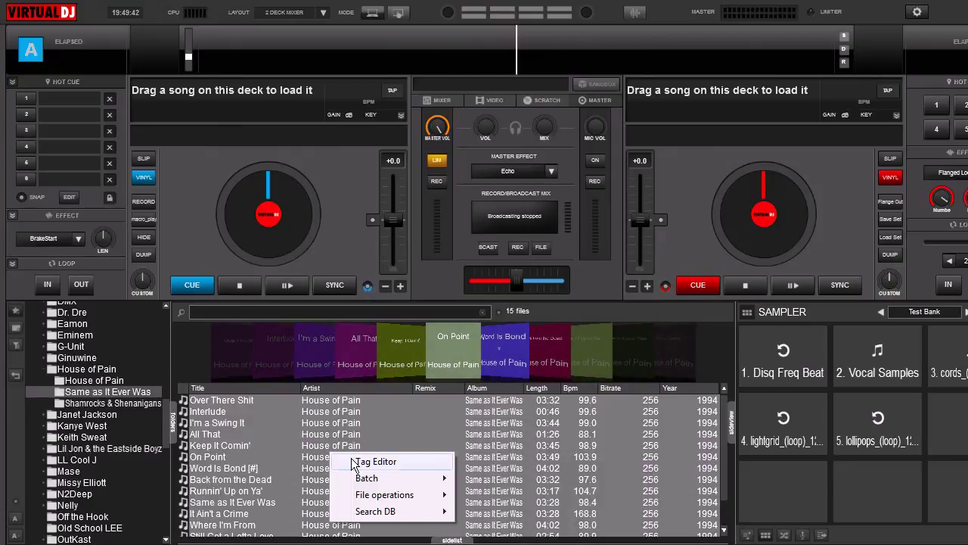
left_click(376, 462)
Save the Grooveshark cover to the tag and write it into all 15 Same as It Ever Was tracks.
left_click(762, 127)
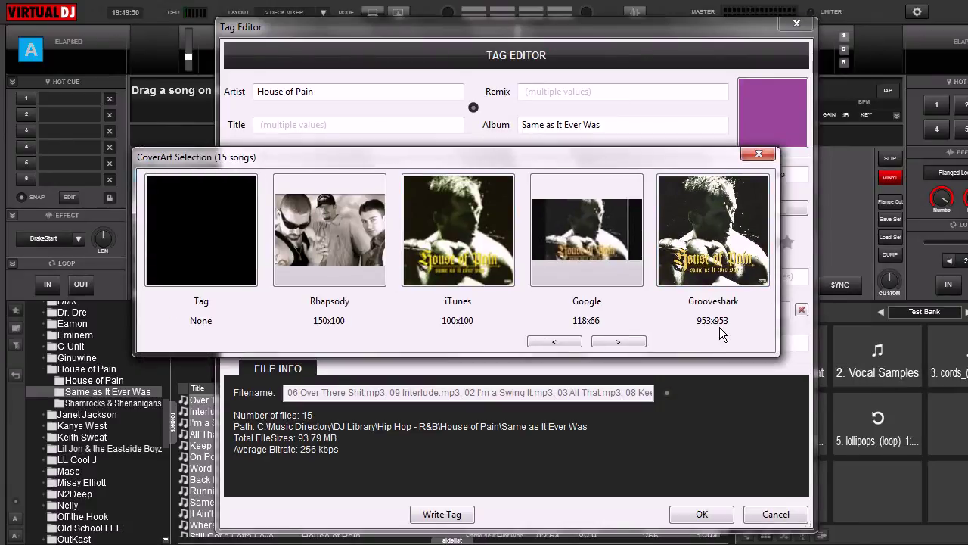
right_click(744, 259)
left_click(765, 262)
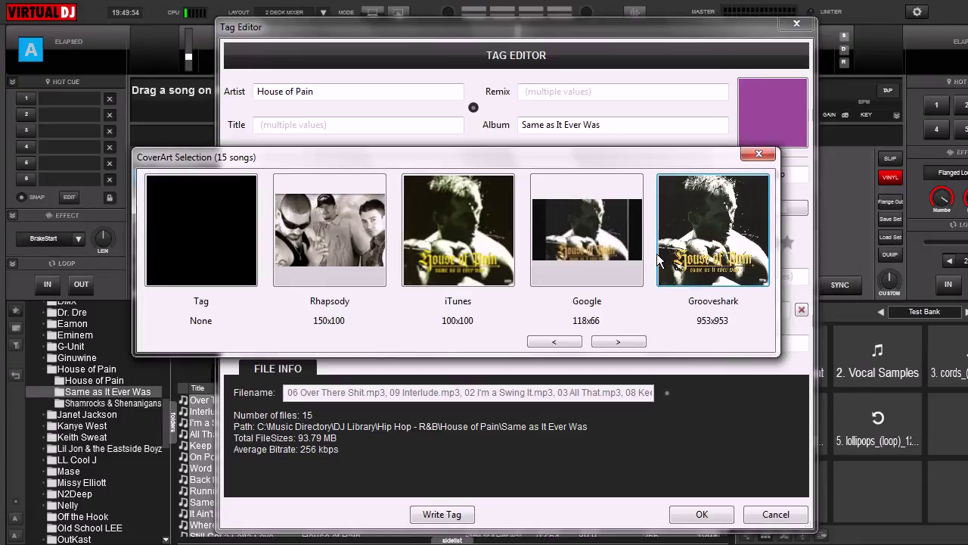
left_click(762, 156)
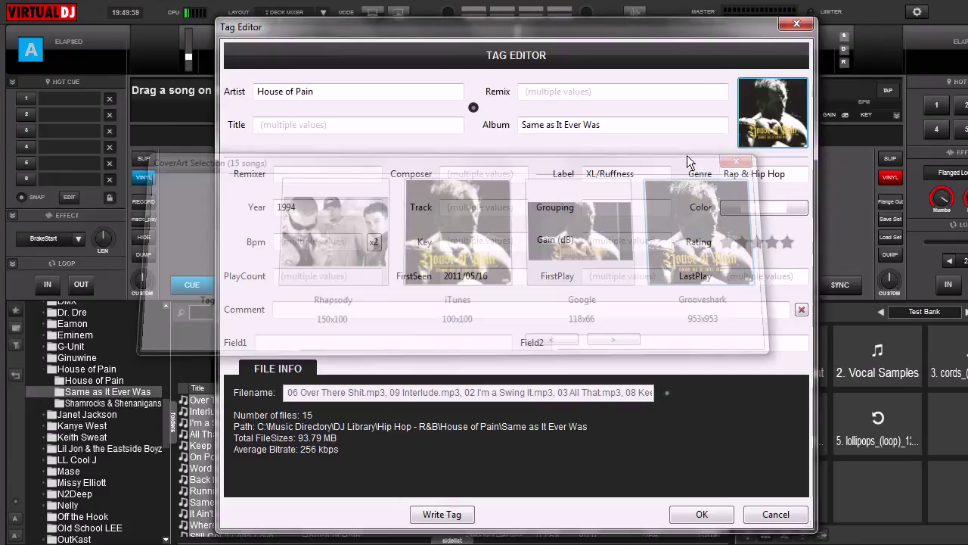
left_click(437, 514)
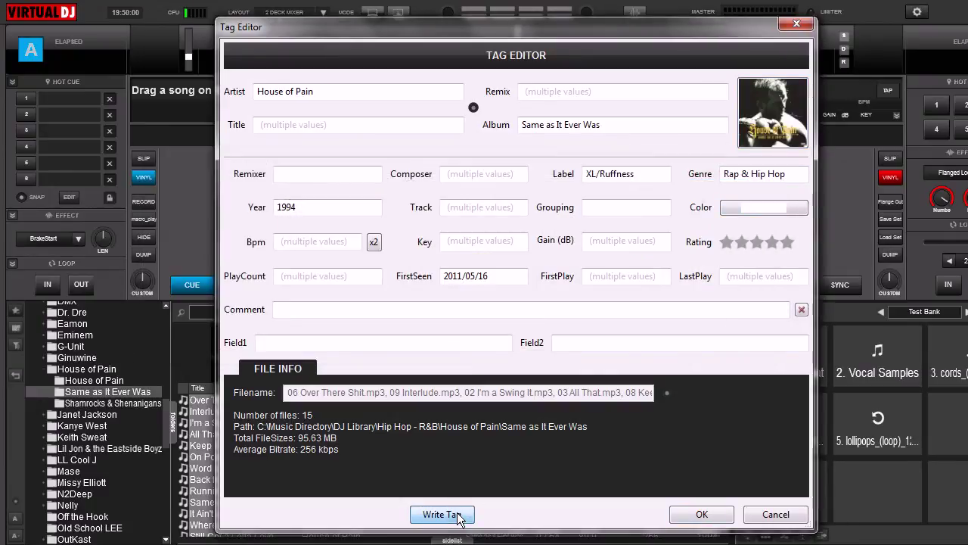
left_click(687, 516)
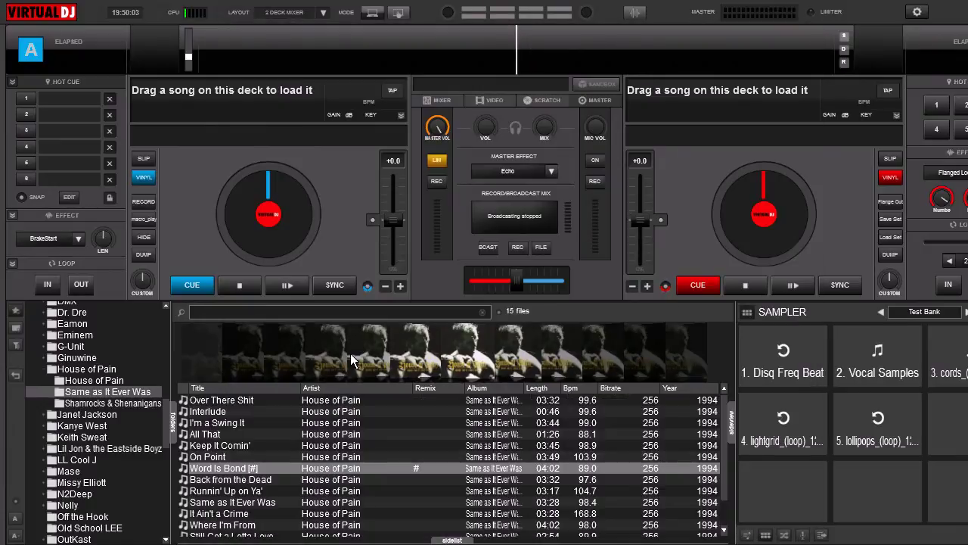
left_click(141, 402)
Select all six Shamrocks & Shenanigans tracks and open them in the Tag Editor.
left_click(405, 426)
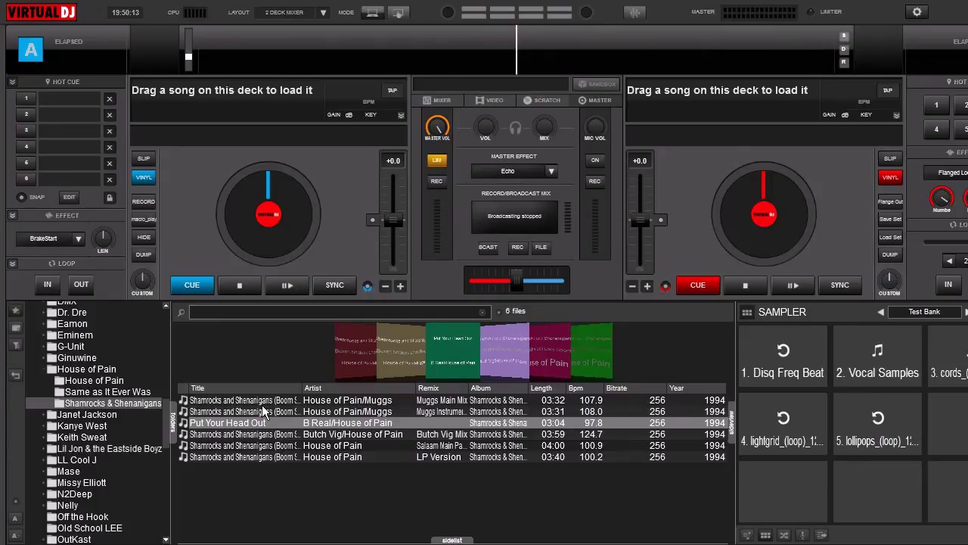
key("ctrl+a")
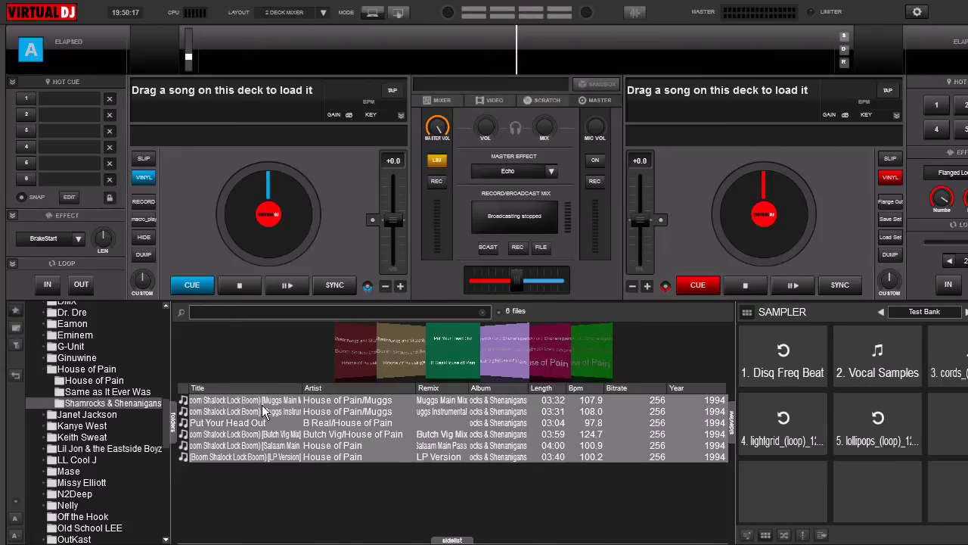
right_click(342, 416)
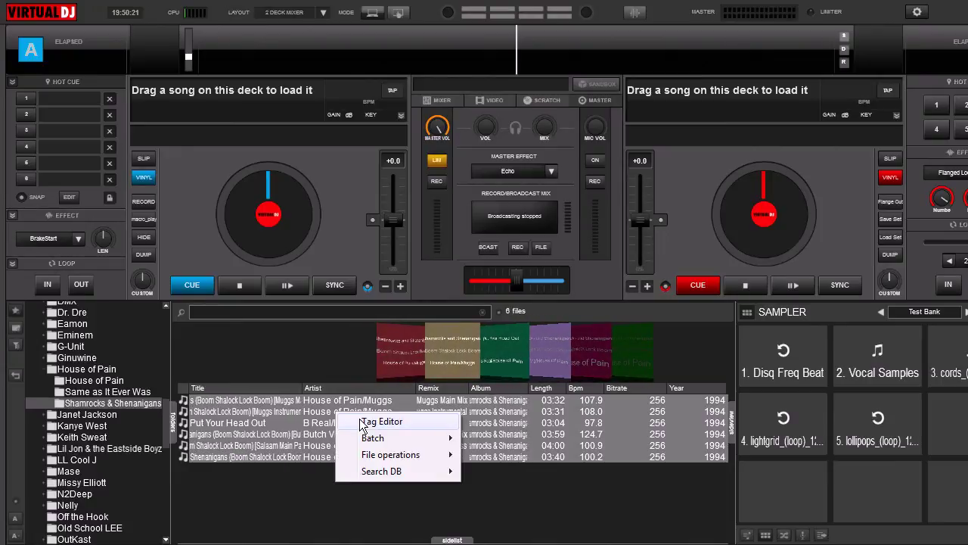
left_click(363, 423)
left_click_drag(655, 32, 588, 23)
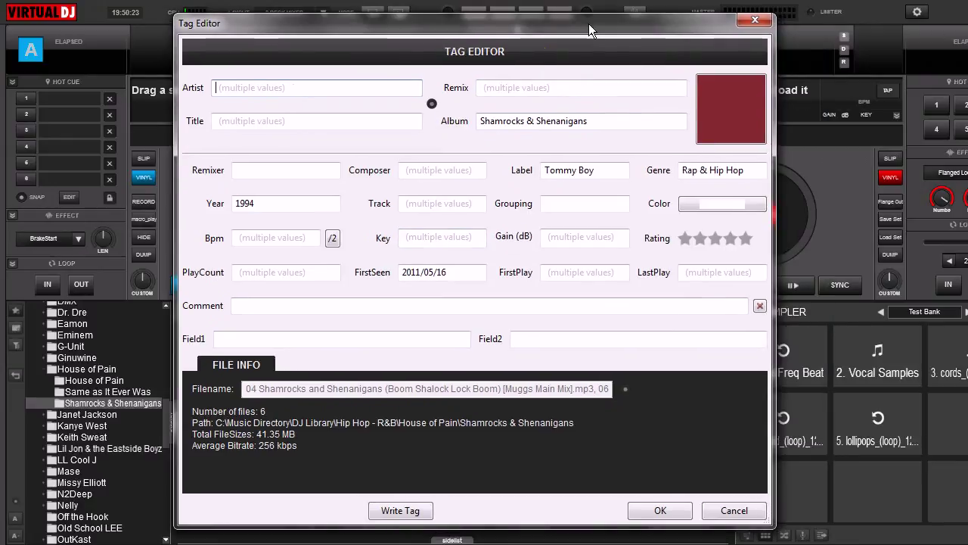
Bring up the six tracks' cover-art candidates and cycle through the Google results.
left_click(686, 105)
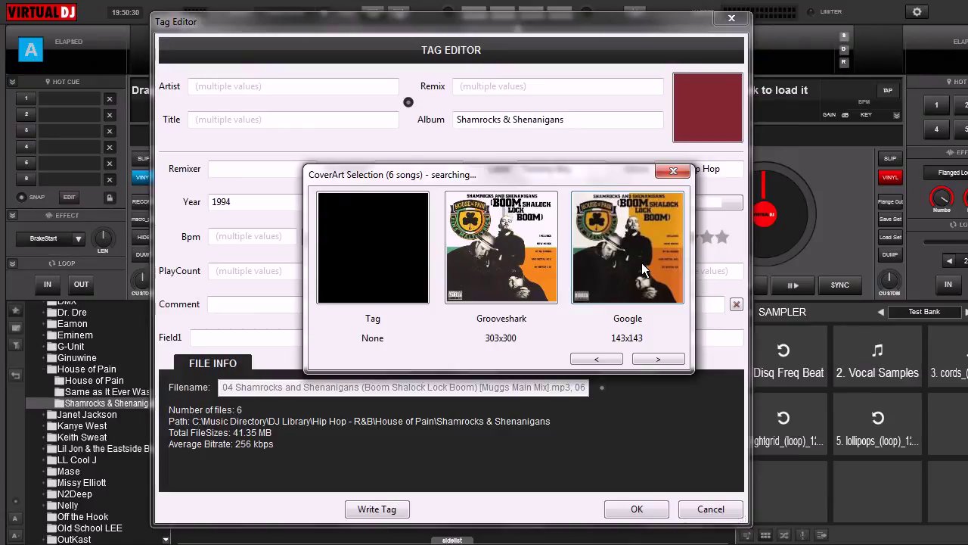
left_click(656, 361)
left_click(656, 360)
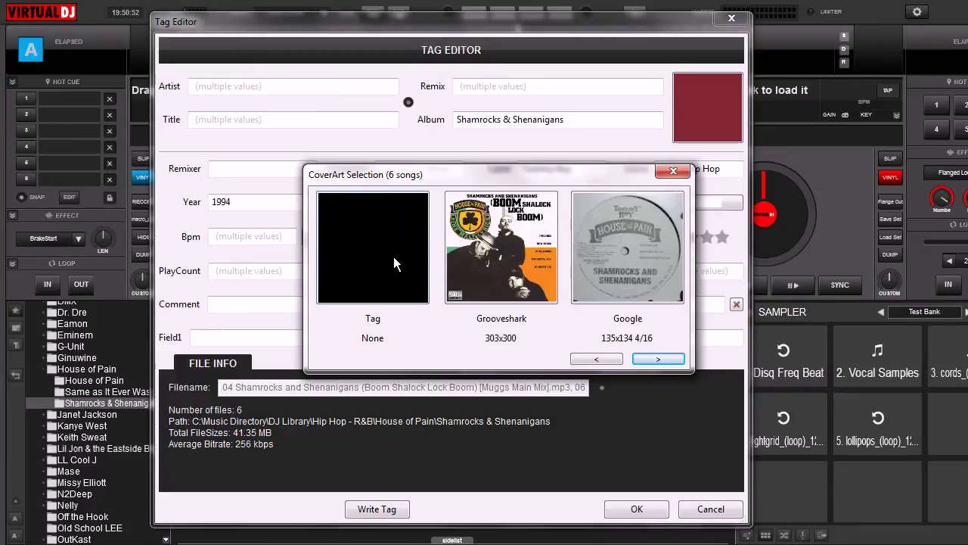
right_click(357, 242)
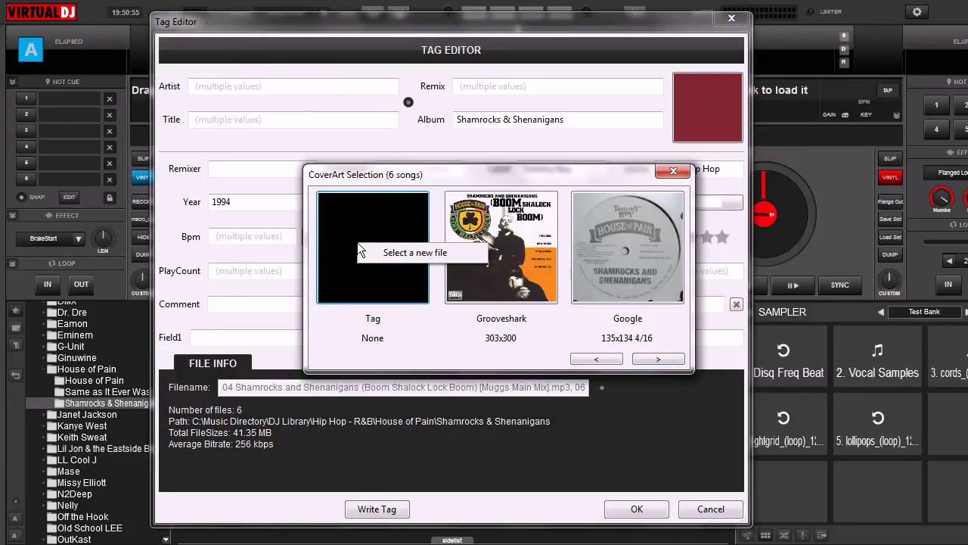
Load the House of Pain Shamrocks cover image from disk as the tag cover.
left_click(413, 254)
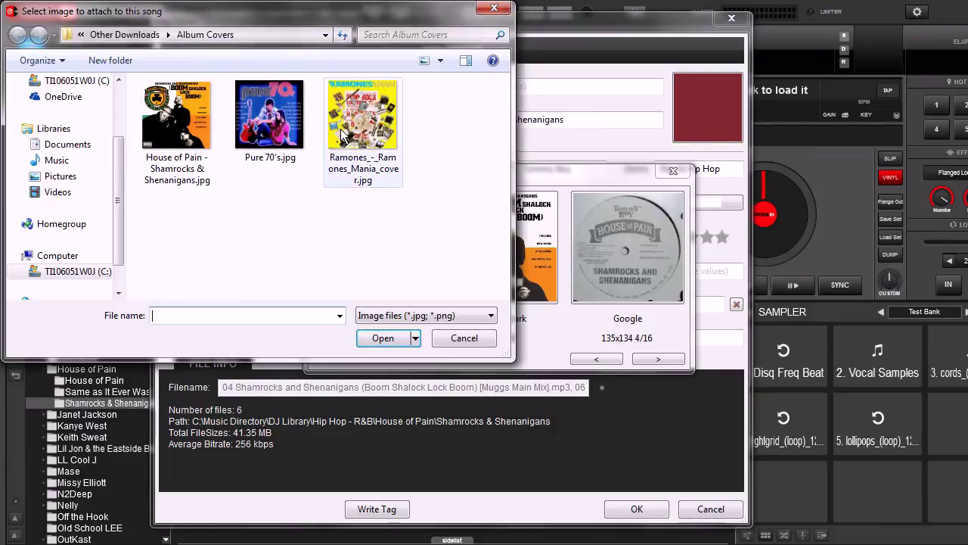
left_click(179, 132)
left_click(380, 338)
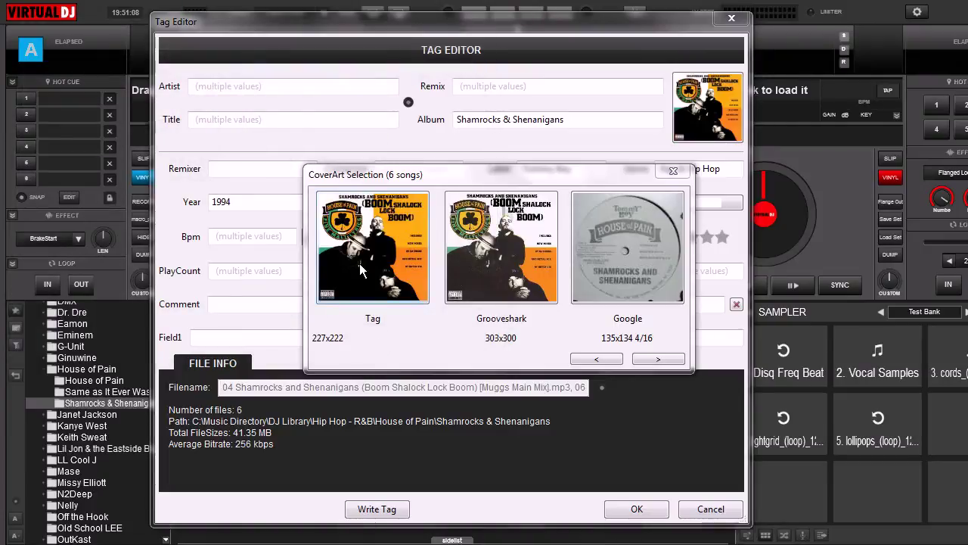
right_click(382, 272)
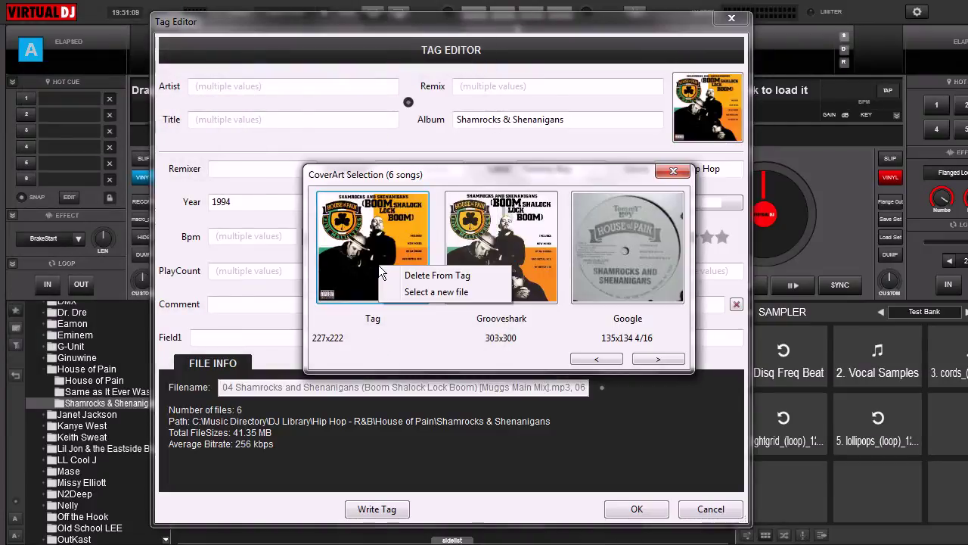
left_click(404, 318)
Write the loaded cover into the tags of all six Shamrocks & Shenanigans tracks.
left_click(674, 170)
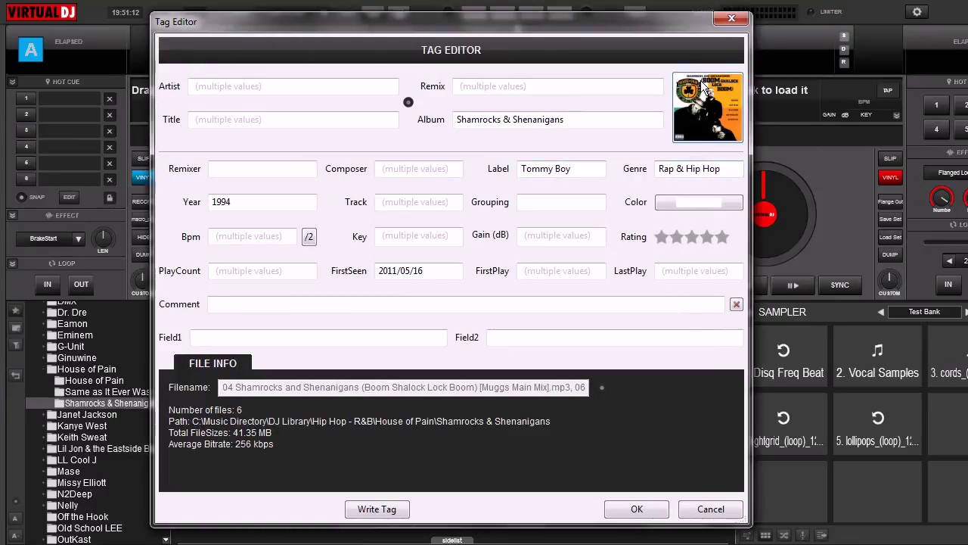
left_click(382, 510)
left_click(639, 509)
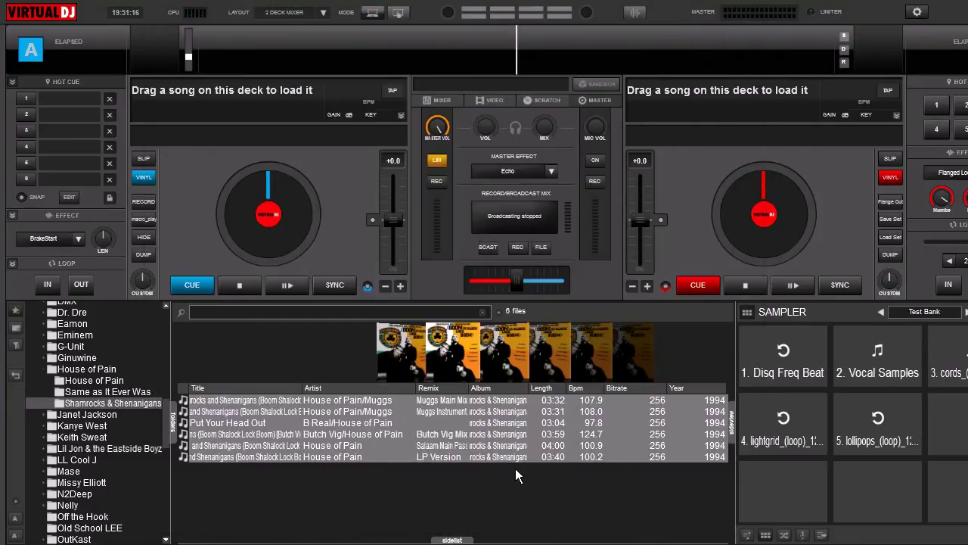